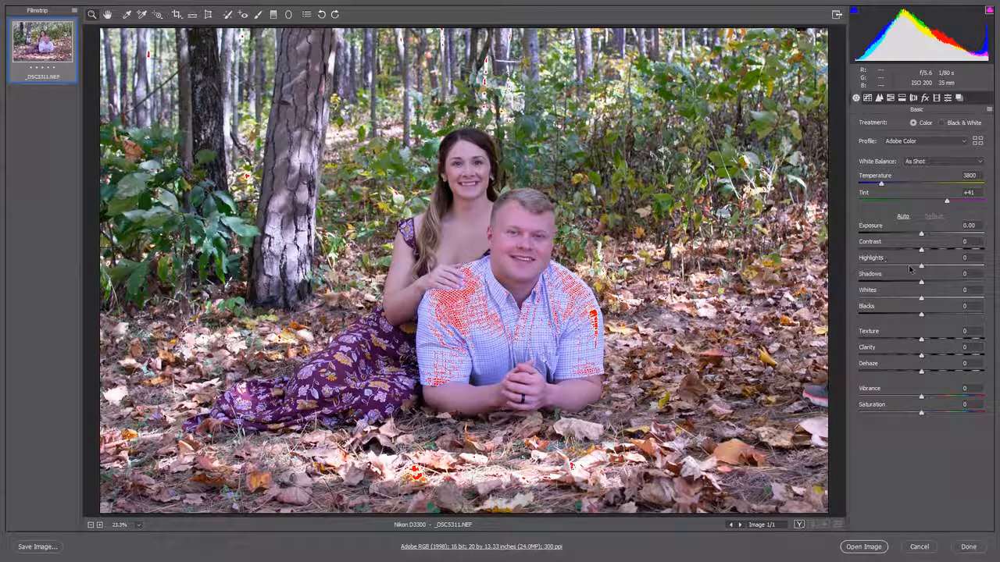
# - Set Highlights to -48 and Whites to -31, and sample the white balance from a tree trunk in the background
pyautogui.moveTo(921, 268); pyautogui.dragTo(890, 270)
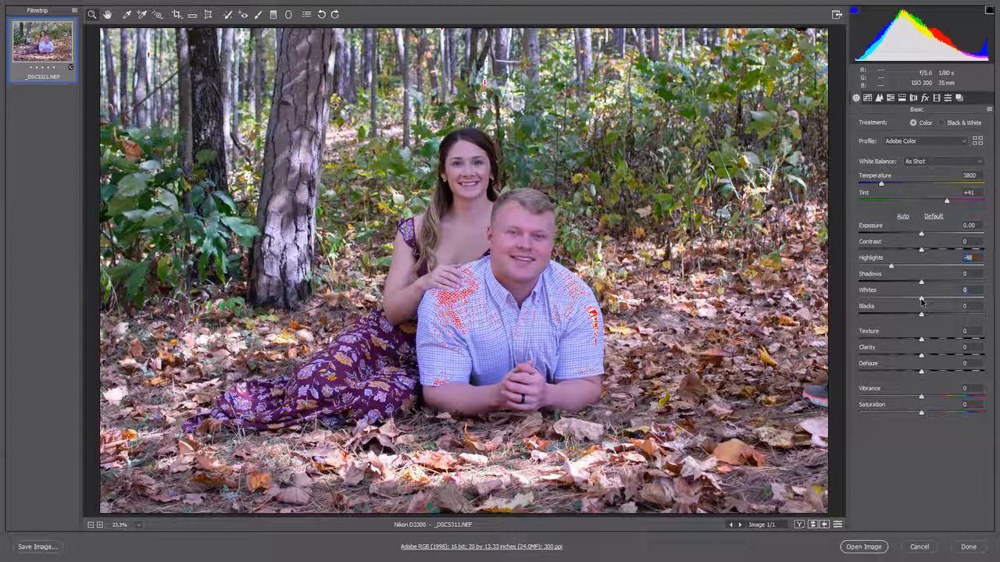
pyautogui.moveTo(922, 301); pyautogui.dragTo(902, 305)
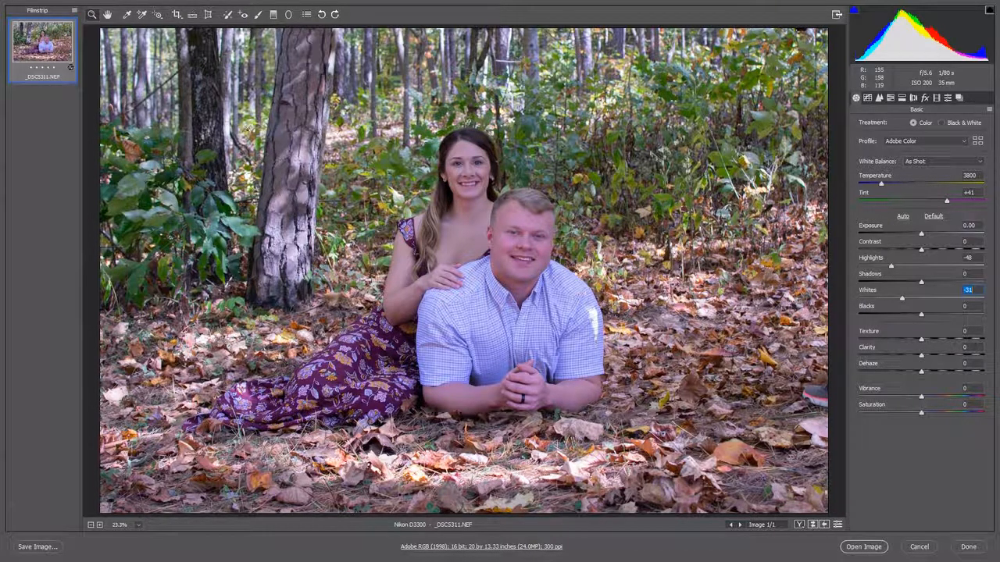
pyautogui.click(127, 16)
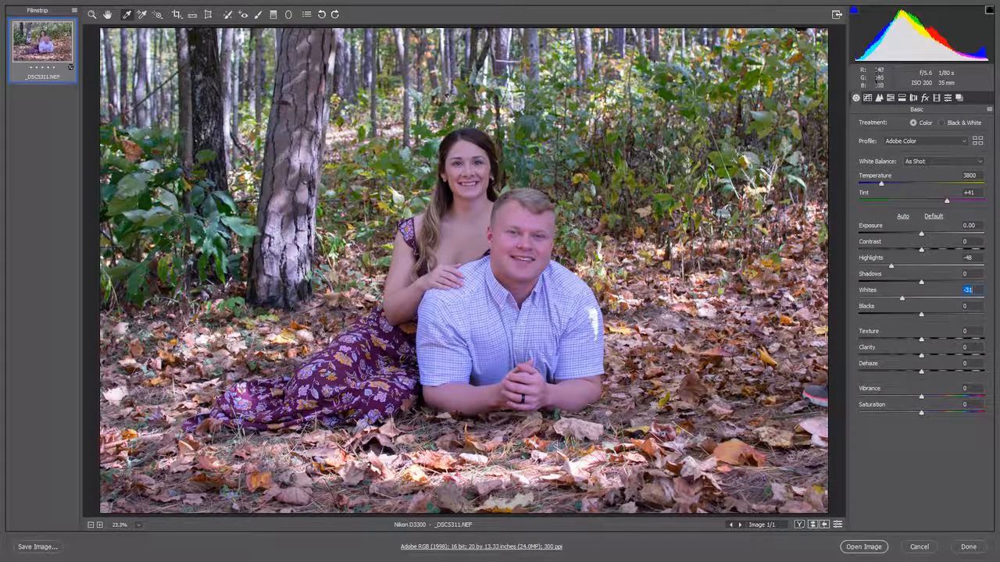
pyautogui.click(538, 47)
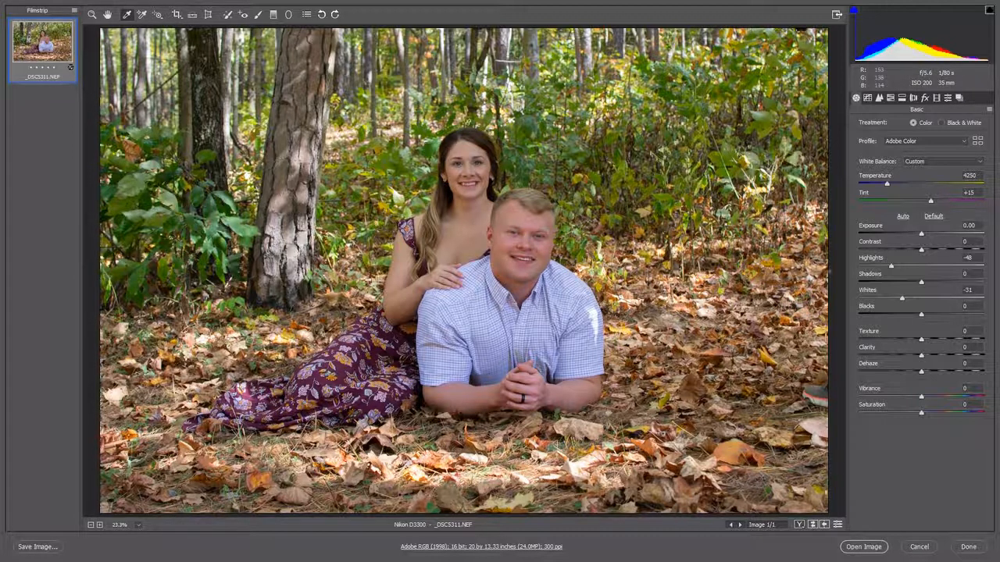
# - Set Exposure to +0.15, Contrast to +4, Shadows to +9 and Blacks to -7, and compare before and after side by side
pyautogui.moveTo(922, 250); pyautogui.dragTo(925, 239)
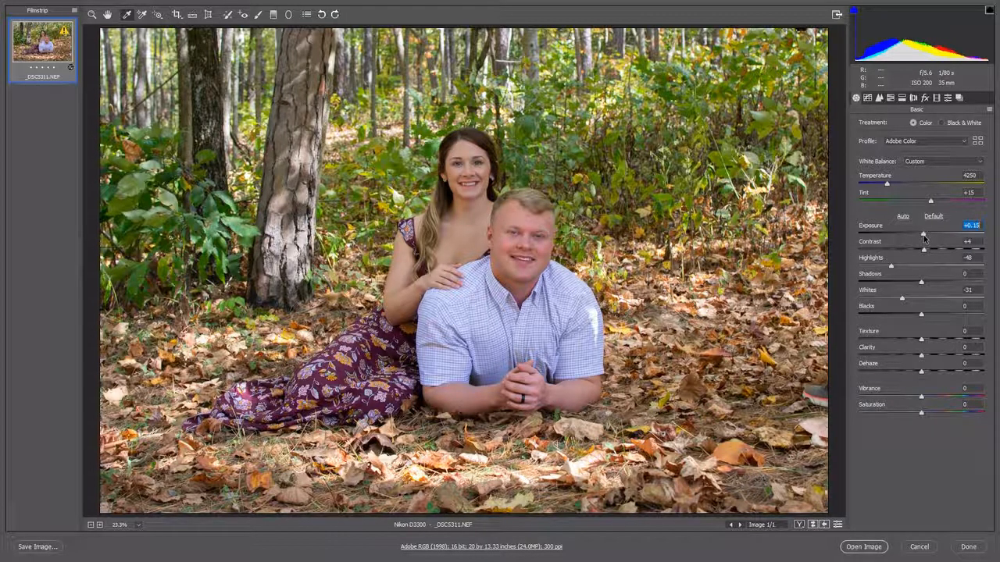
pyautogui.moveTo(921, 282); pyautogui.dragTo(918, 316)
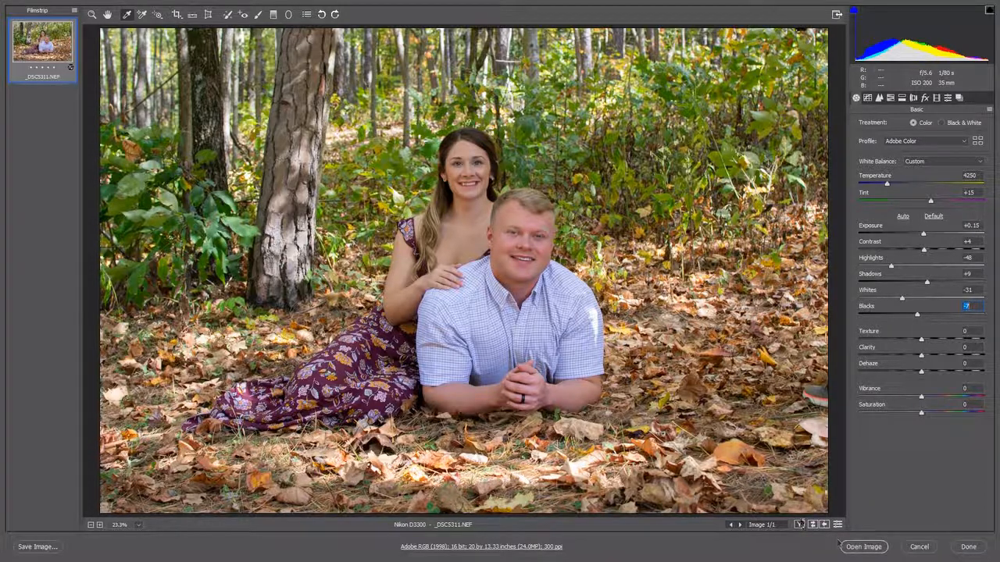
pyautogui.click(799, 525)
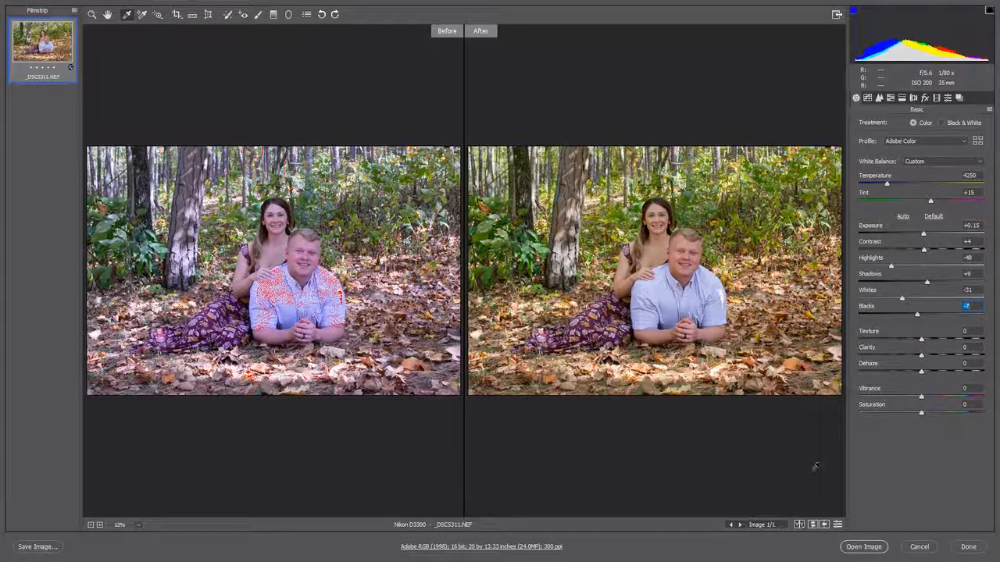
# - Open the corrected couple photo in Photoshop, and load the raw photo _DSC5353 from the same client folder
pyautogui.click(866, 548)
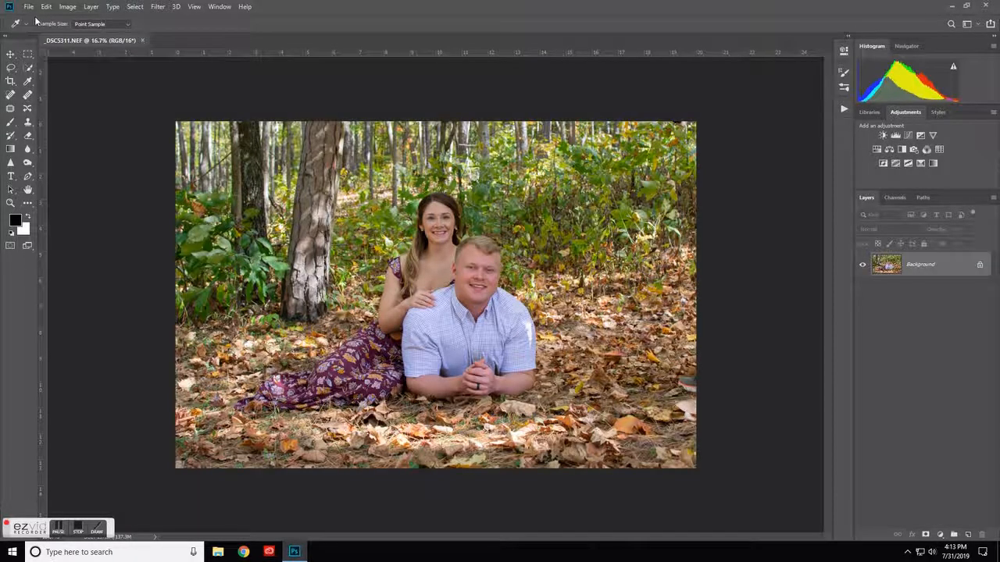
pyautogui.click(28, 9)
pyautogui.click(39, 27)
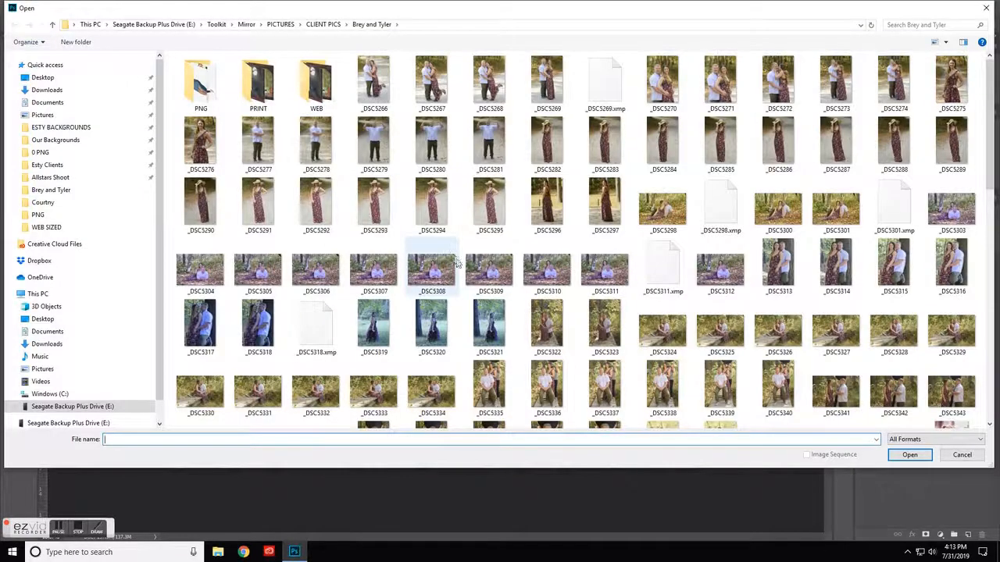
pyautogui.scroll(-10, 449, 258)
pyautogui.scroll(5, 461, 273)
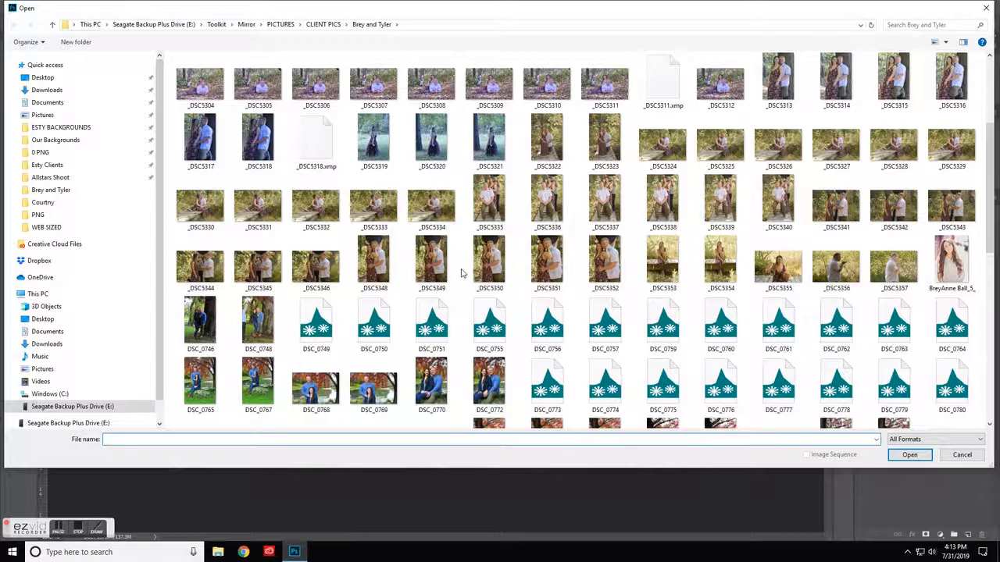
pyautogui.doubleClick(659, 263)
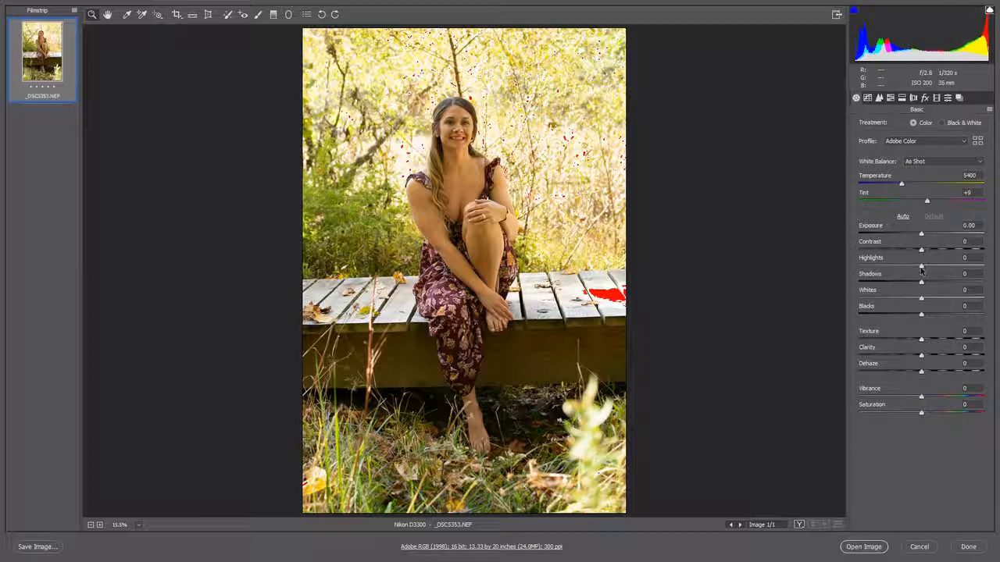
# - Set Highlights to -46, Whites to -35 and Shadows to +40 for the photo of the woman
pyautogui.moveTo(924, 268); pyautogui.dragTo(899, 268)
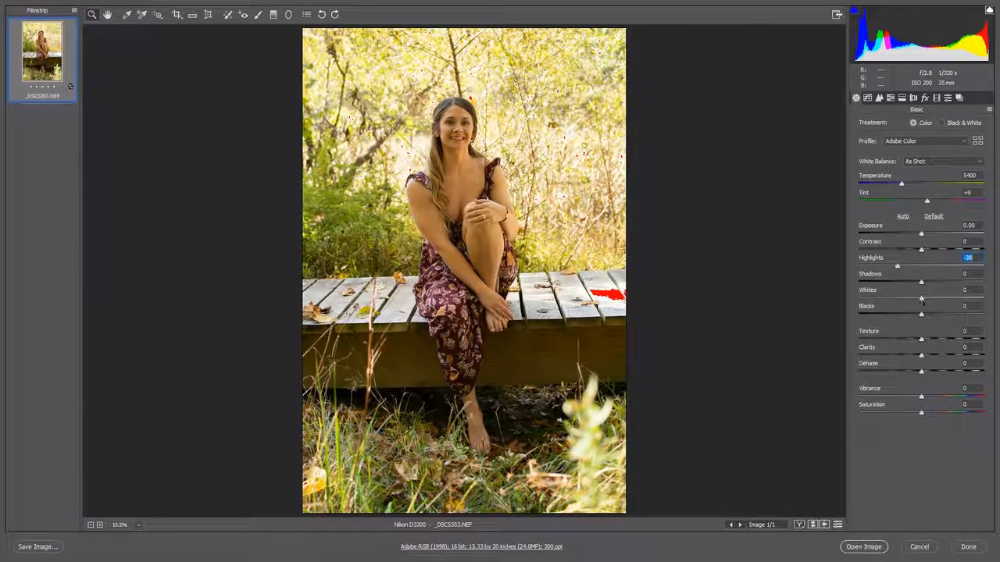
pyautogui.moveTo(922, 303); pyautogui.dragTo(891, 269)
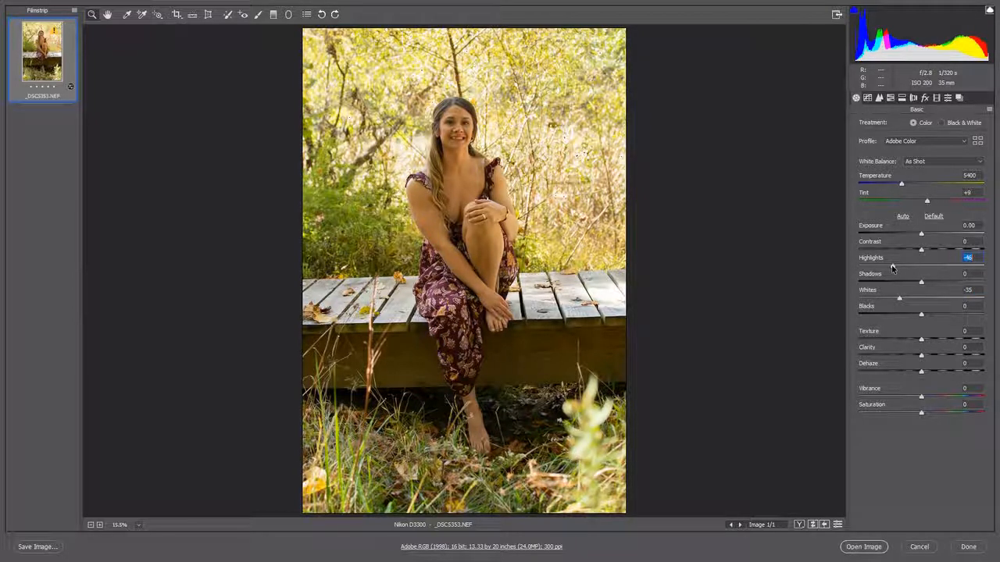
pyautogui.moveTo(921, 283); pyautogui.dragTo(945, 284)
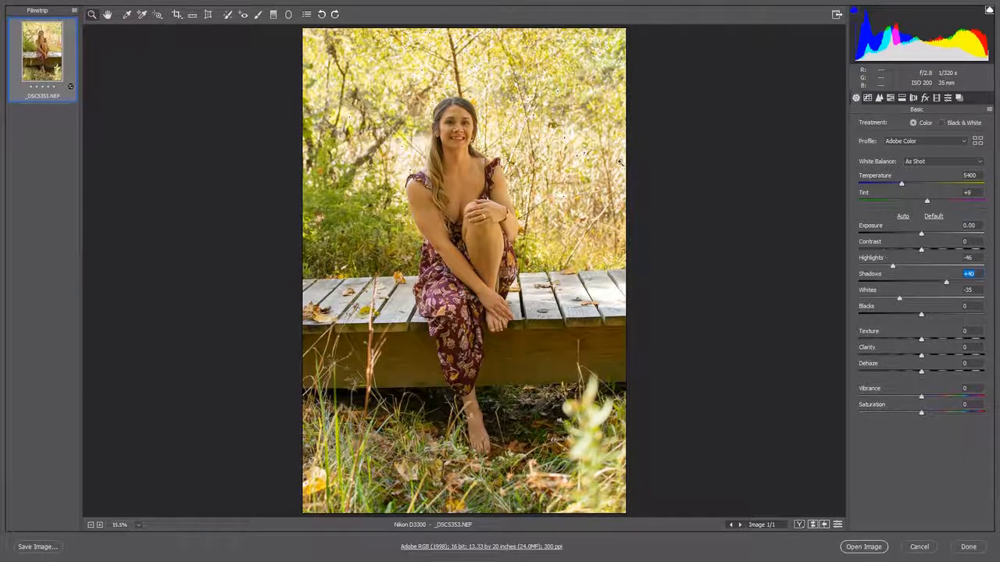
# - Set the white balance by sampling neutral spots, trying her teeth and the wooden deck before using the background foliage area beside her
pyautogui.click(127, 15)
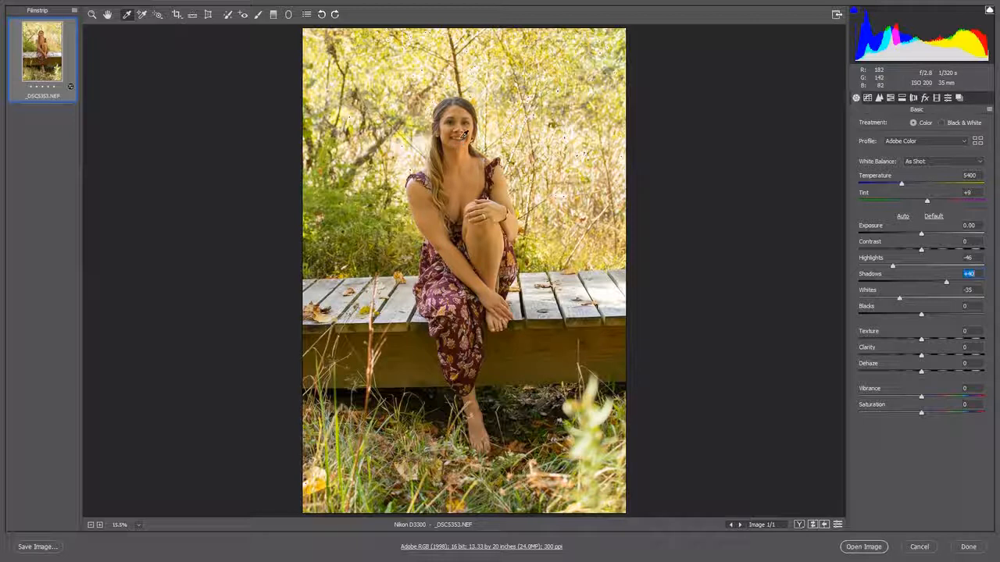
pyautogui.click(463, 136)
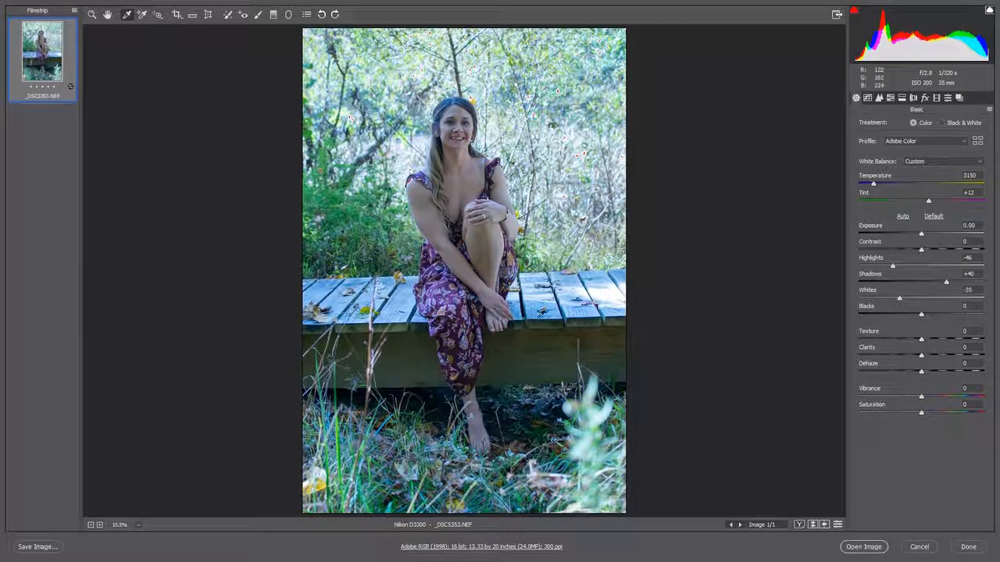
pyautogui.click(540, 312)
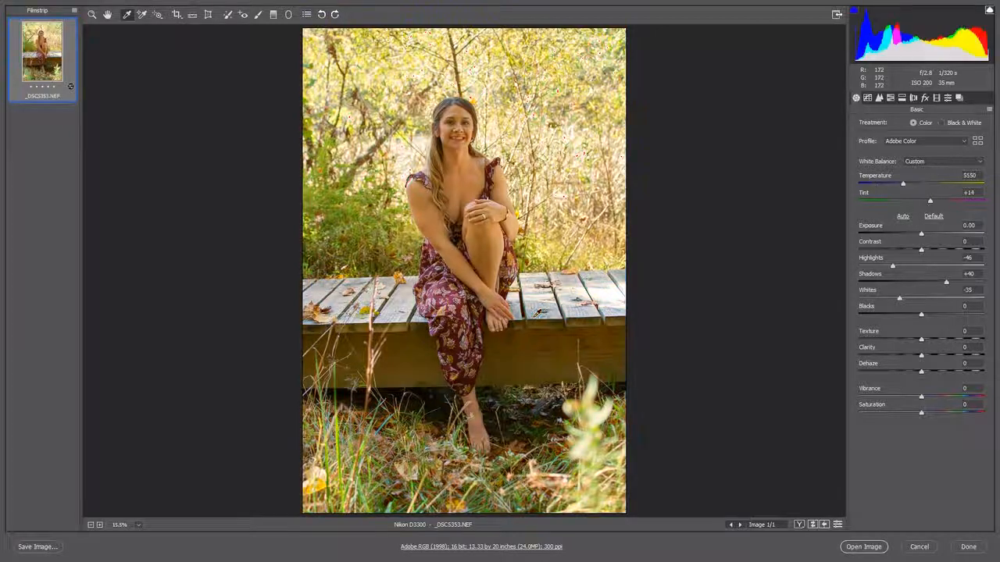
pyautogui.click(546, 312)
pyautogui.click(545, 311)
pyautogui.click(377, 145)
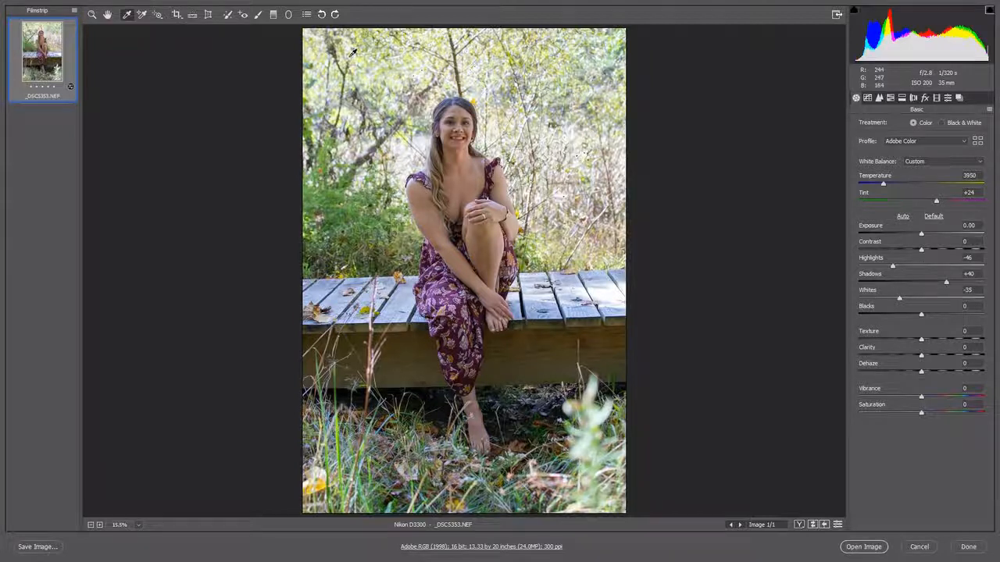
# - Activate the Radial Filter, reset its local correction settings and set the effect to Outside
pyautogui.click(289, 15)
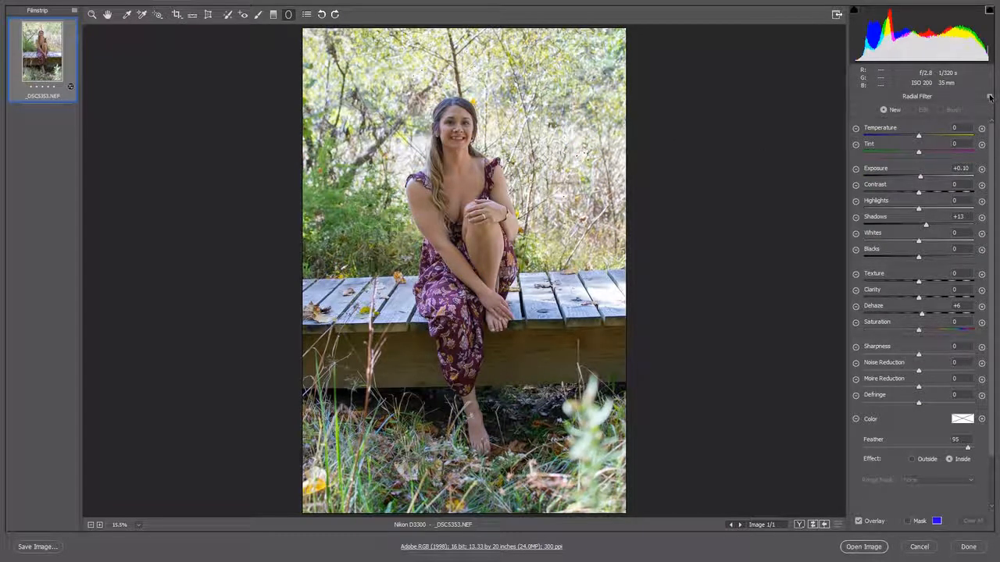
pyautogui.click(990, 97)
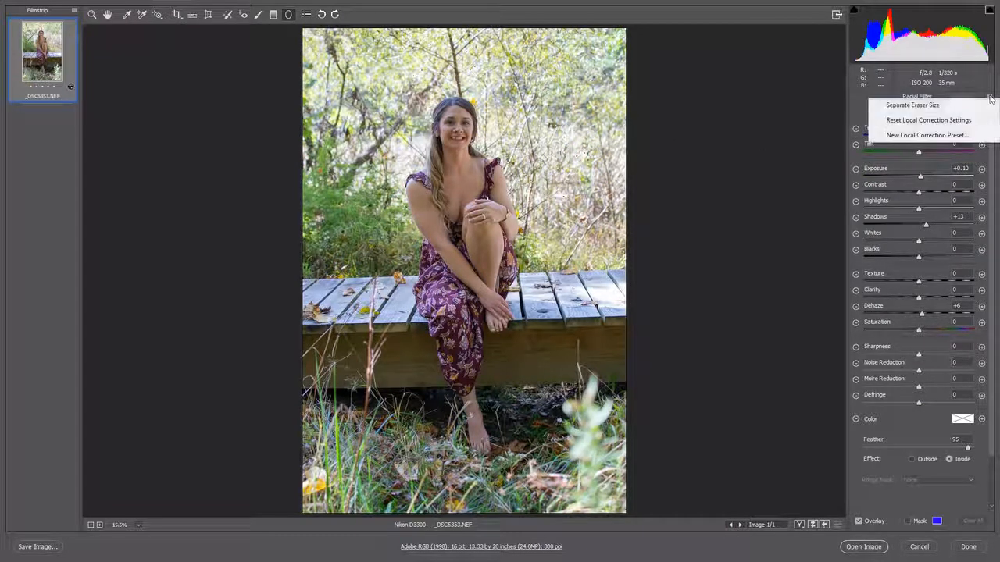
pyautogui.click(941, 122)
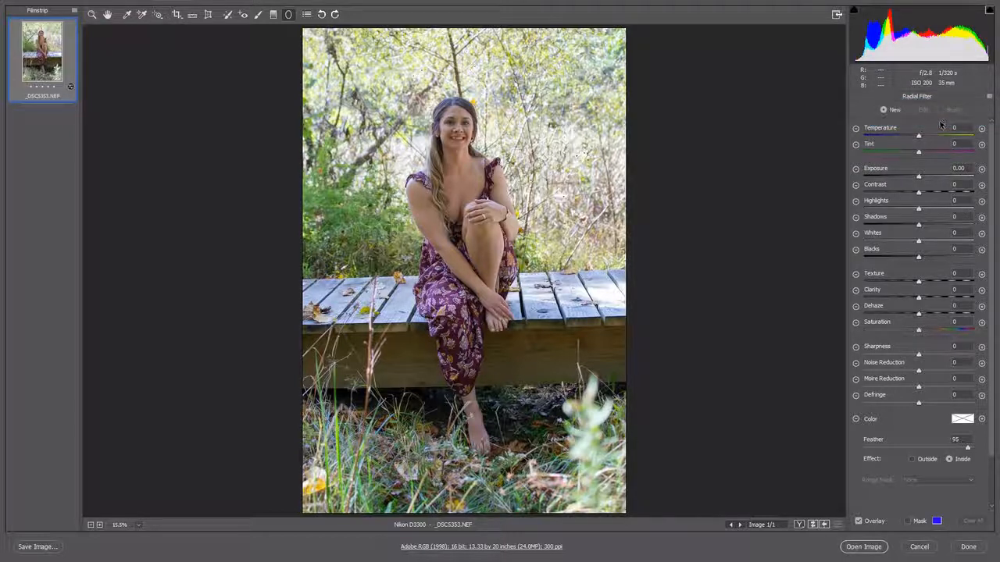
pyautogui.click(913, 460)
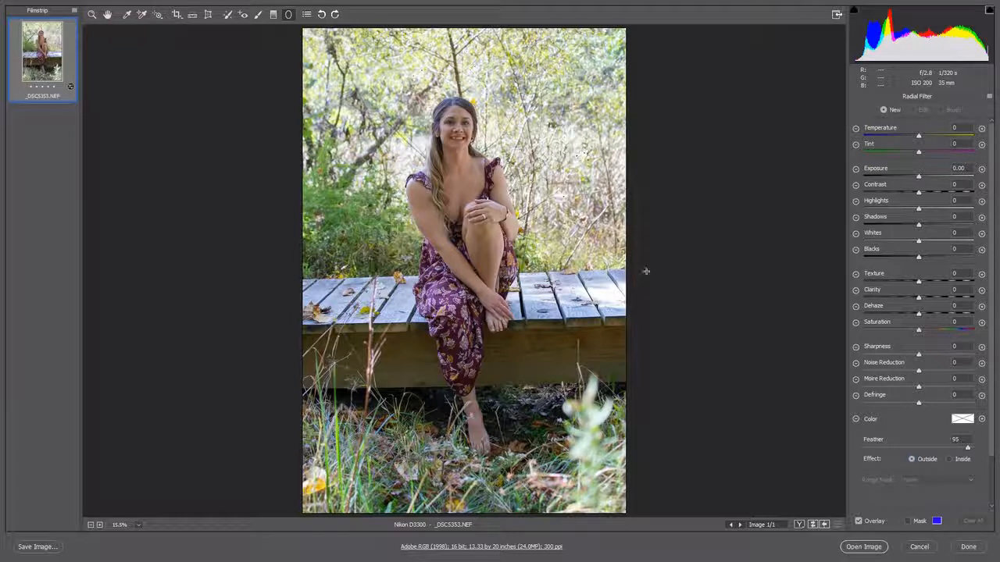
# - Create a large ellipse around the woman, and darken its surroundings with Exposure -0.75, Highlights -57 and Whites -18
pyautogui.moveTo(453, 166)
pyautogui.mouseDown()
pyautogui.moveTo(490, 195)
pyautogui.moveTo(485, 300)
pyautogui.moveTo(547, 316)
pyautogui.moveTo(566, 403)
pyautogui.moveTo(598, 438)
pyautogui.moveTo(579, 368)
pyautogui.mouseUp()
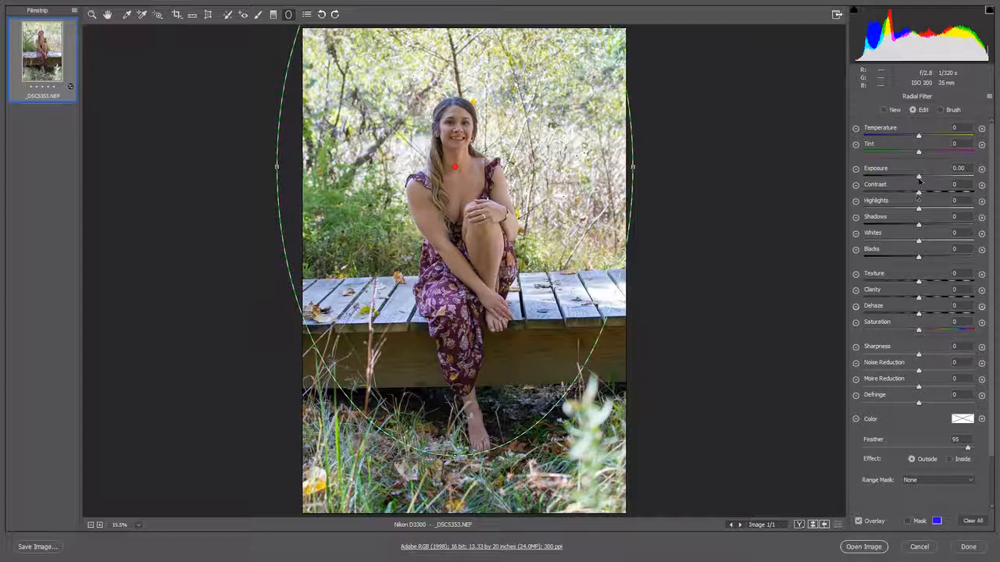
pyautogui.moveTo(918, 178); pyautogui.dragTo(889, 208)
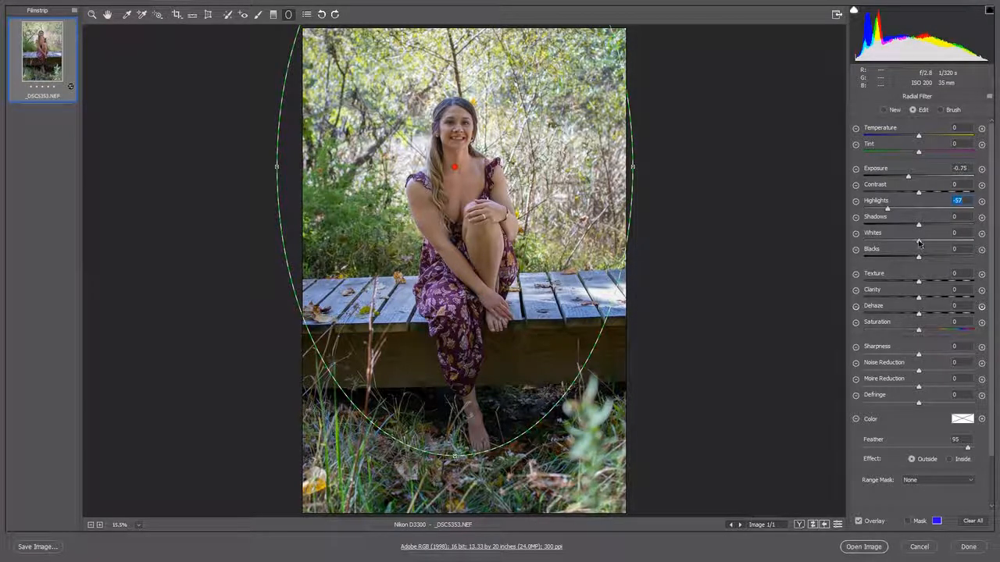
pyautogui.moveTo(918, 243); pyautogui.dragTo(908, 244)
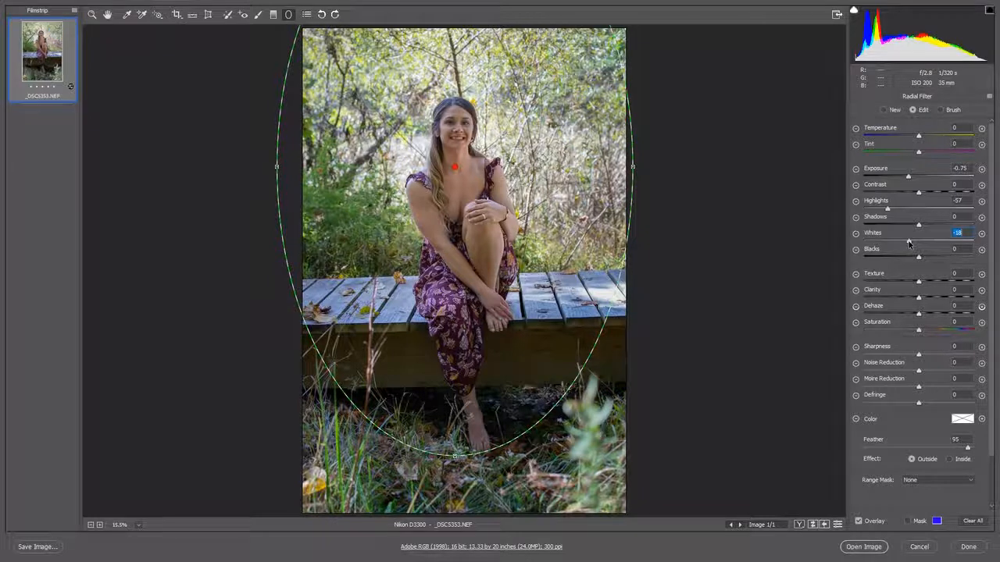
# - Start a new radial adjustment with reset local correction settings and the effect set to Inside
pyautogui.click(884, 110)
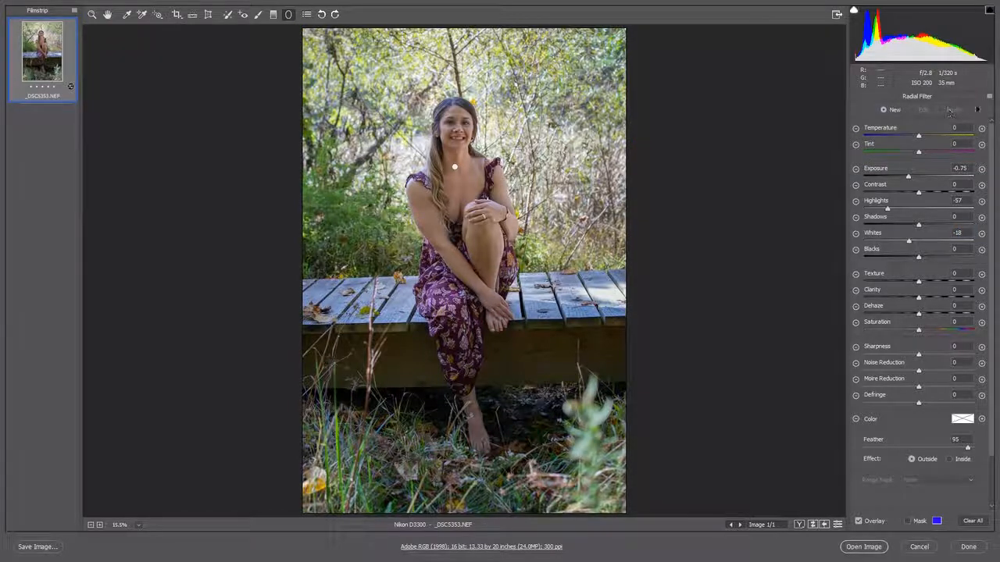
pyautogui.click(990, 98)
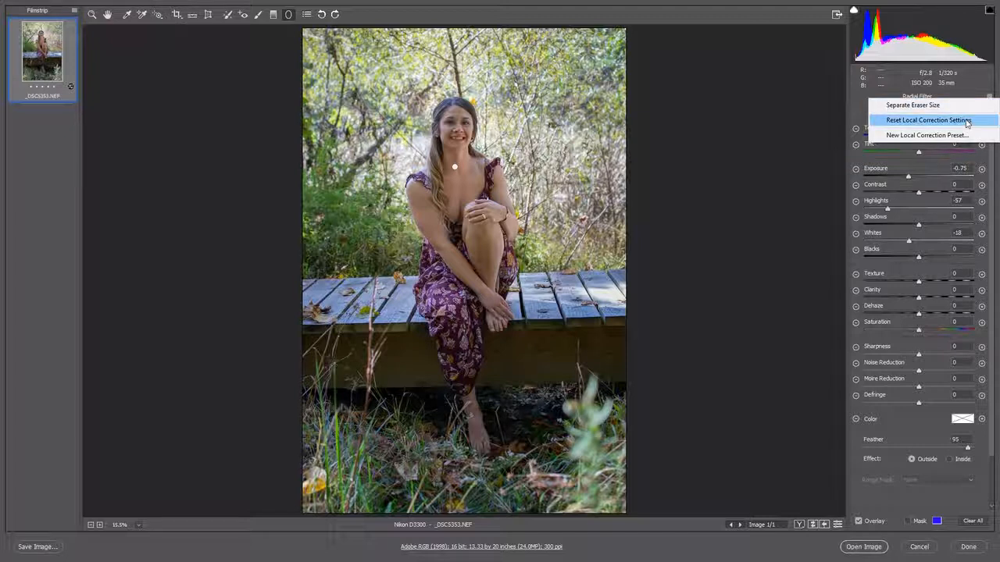
pyautogui.click(967, 121)
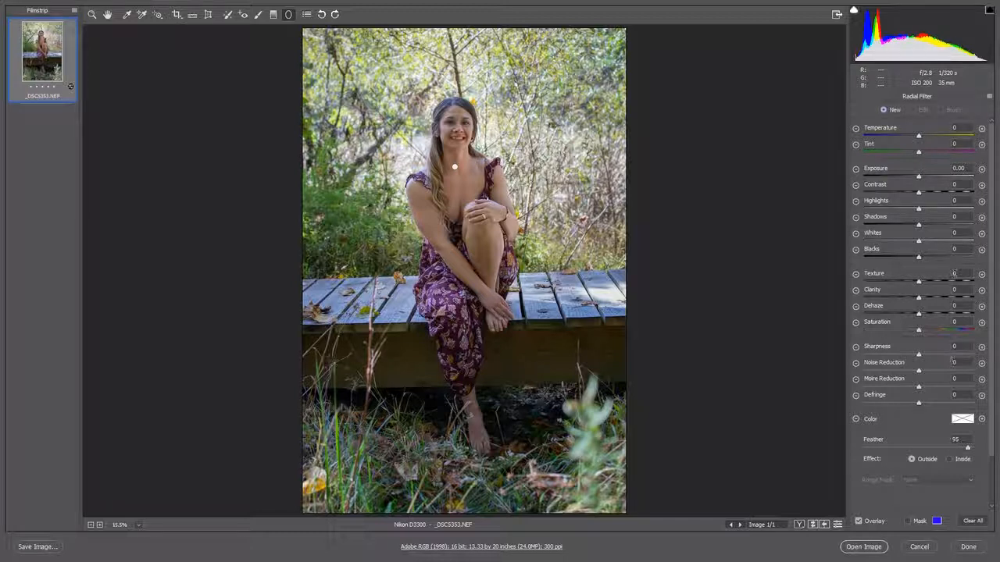
pyautogui.click(951, 461)
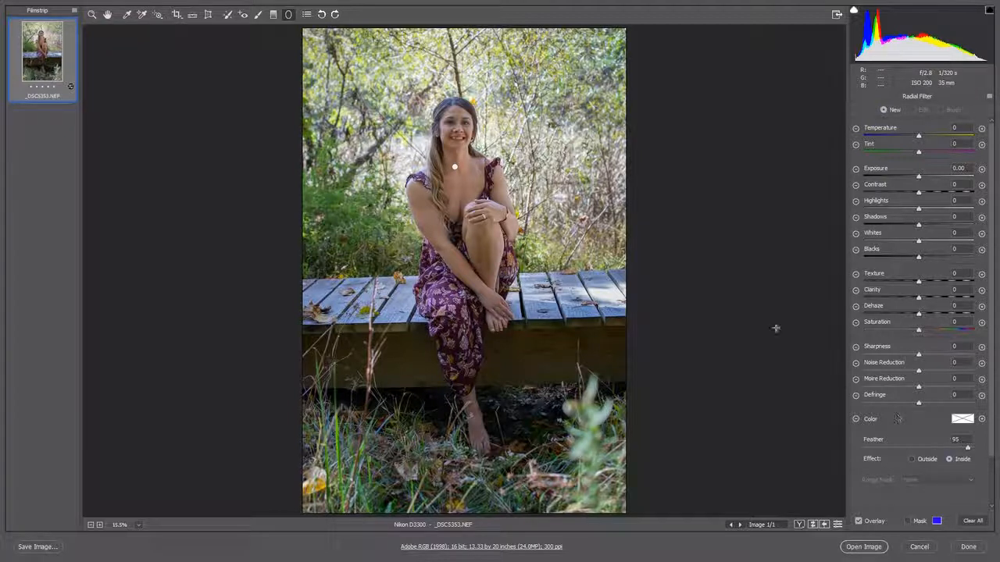
# - Create a second ellipse over the woman, shift its centre down her chest and rotate it slightly
pyautogui.moveTo(460, 179)
pyautogui.mouseDown()
pyautogui.moveTo(483, 202)
pyautogui.moveTo(490, 283)
pyautogui.moveTo(556, 348)
pyautogui.moveTo(551, 357)
pyautogui.mouseUp()
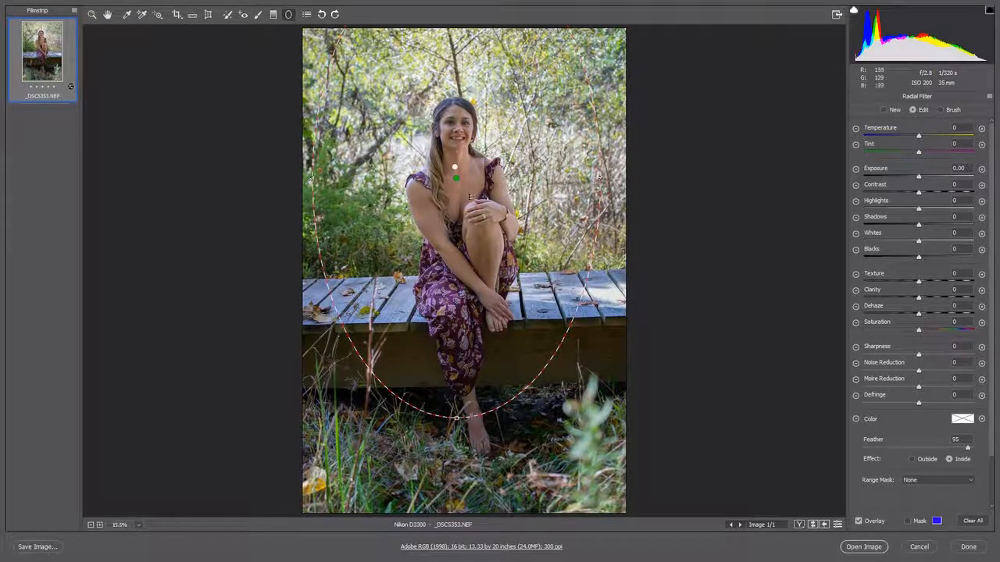
pyautogui.moveTo(457, 179); pyautogui.dragTo(464, 195)
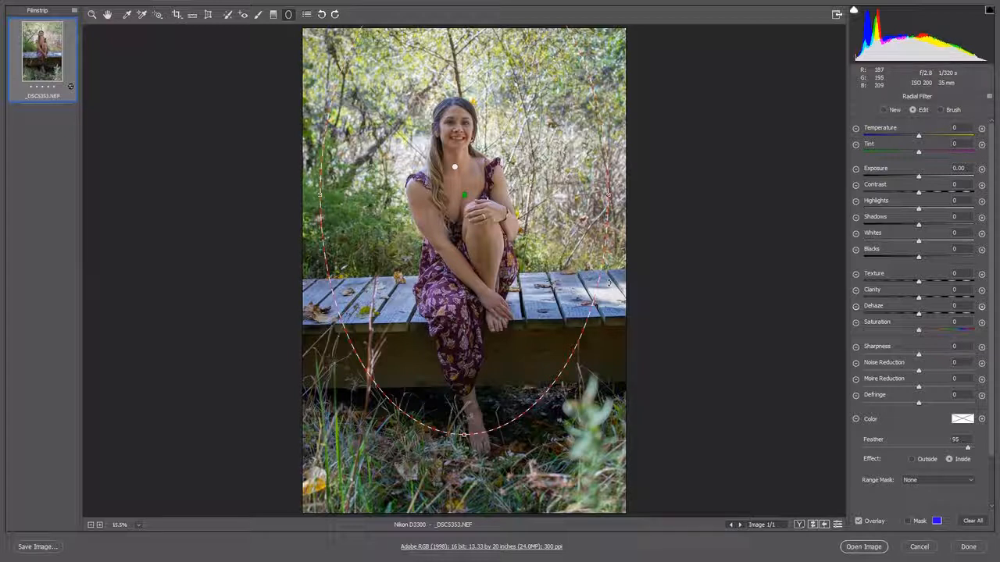
pyautogui.moveTo(609, 283); pyautogui.dragTo(617, 275)
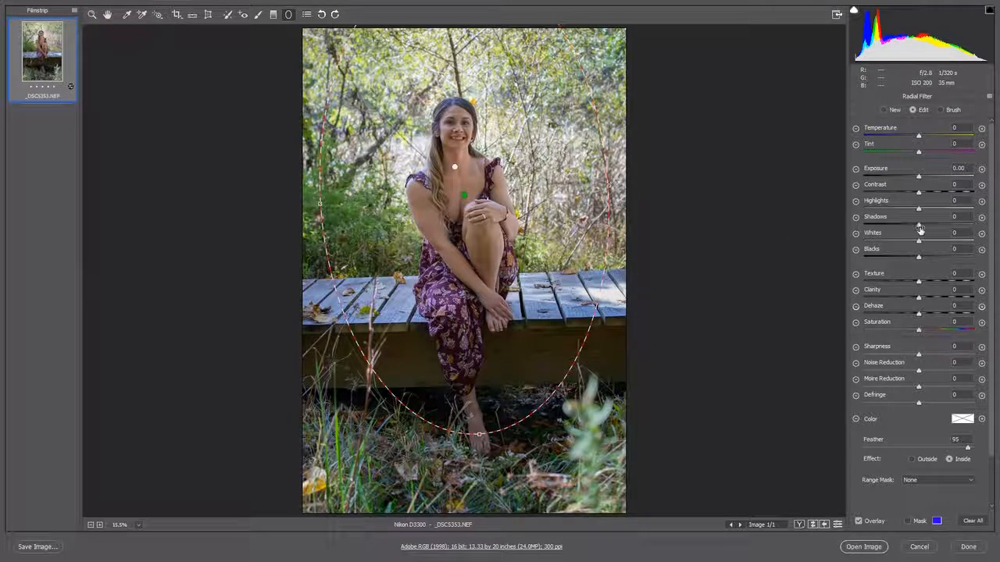
# - Brighten the inside of the second ellipse with Shadows +25, Exposure +0.15 and Contrast +6
pyautogui.moveTo(918, 226); pyautogui.dragTo(932, 227)
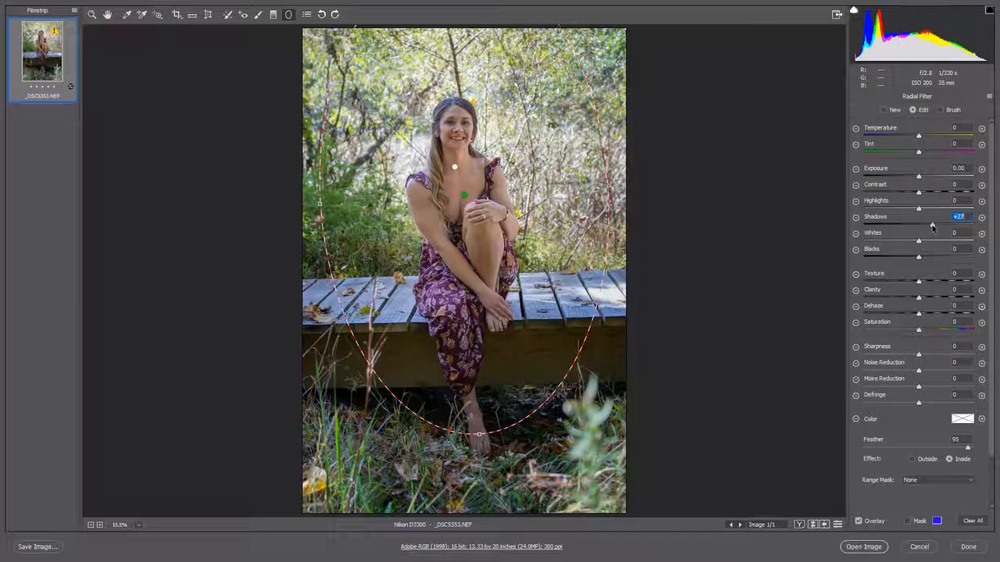
pyautogui.moveTo(921, 179); pyautogui.dragTo(923, 179)
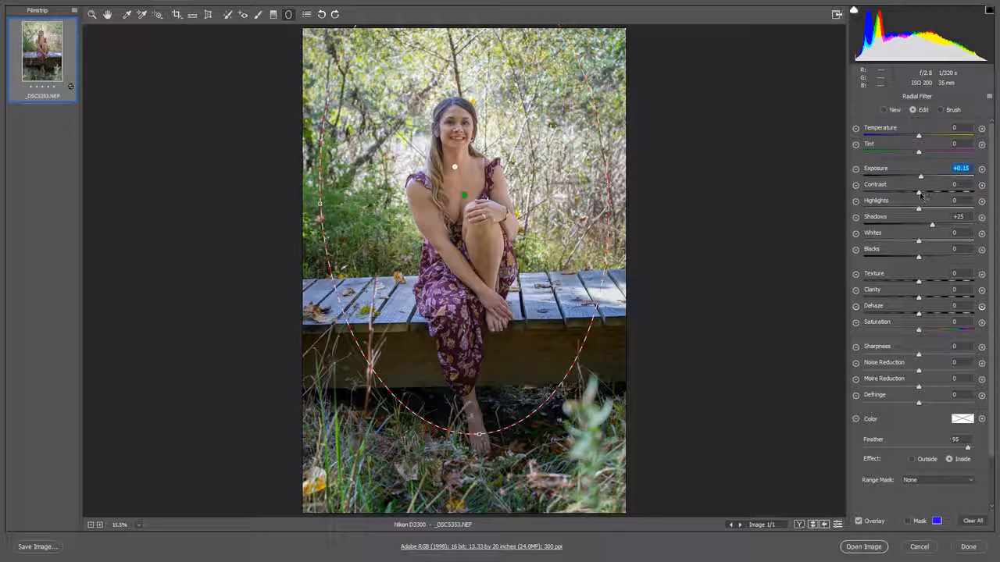
pyautogui.moveTo(920, 195); pyautogui.dragTo(923, 196)
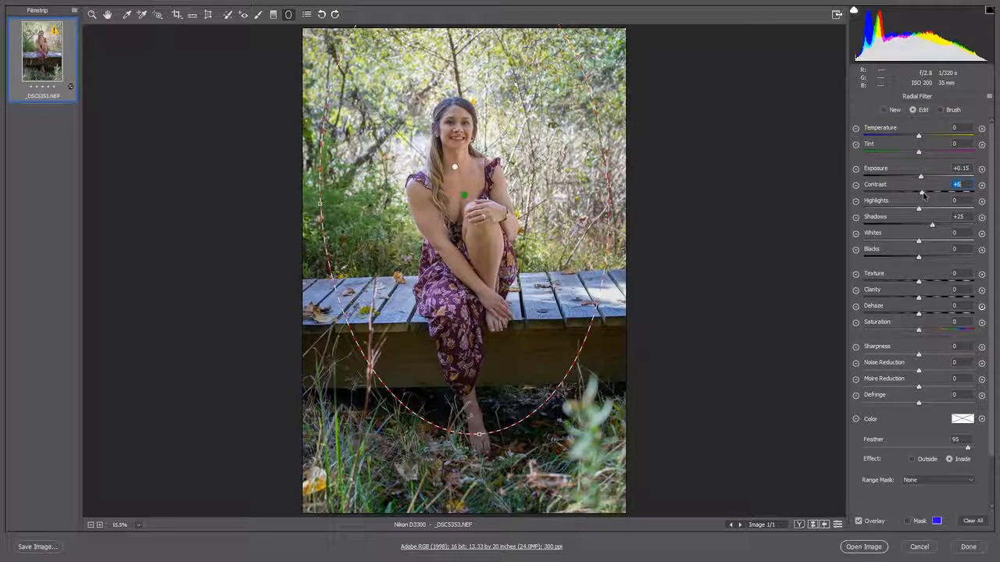
# - Raise the second ellipse's Contrast to +15, and start a new radial adjustment with reset local correction settings
pyautogui.moveTo(925, 196); pyautogui.dragTo(929, 197)
pyautogui.click(884, 110)
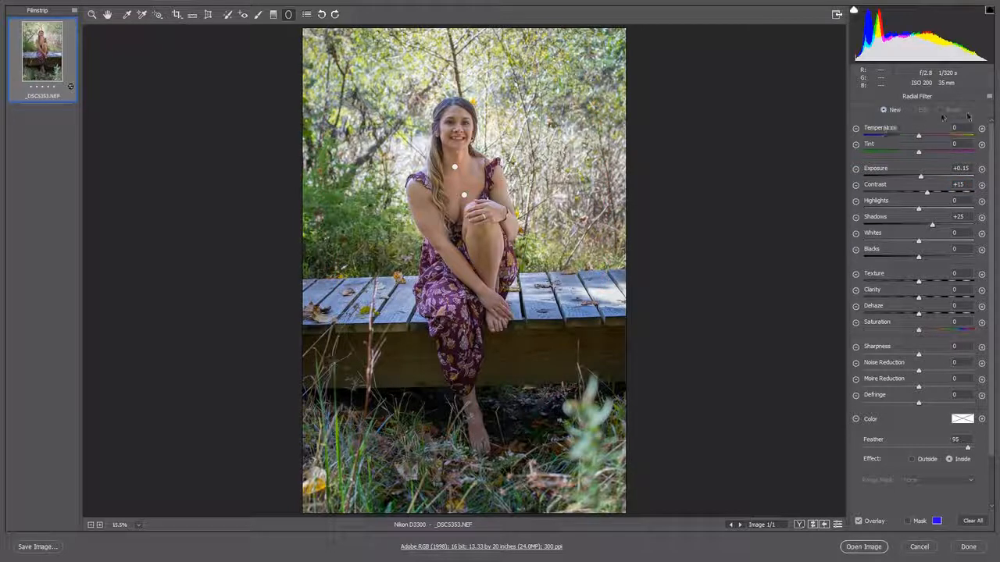
pyautogui.click(990, 97)
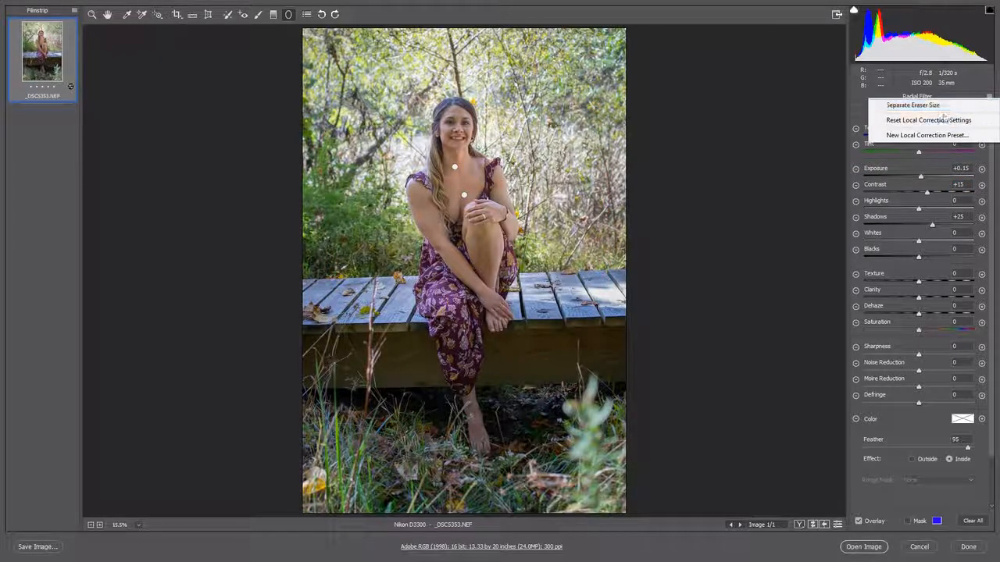
pyautogui.click(930, 121)
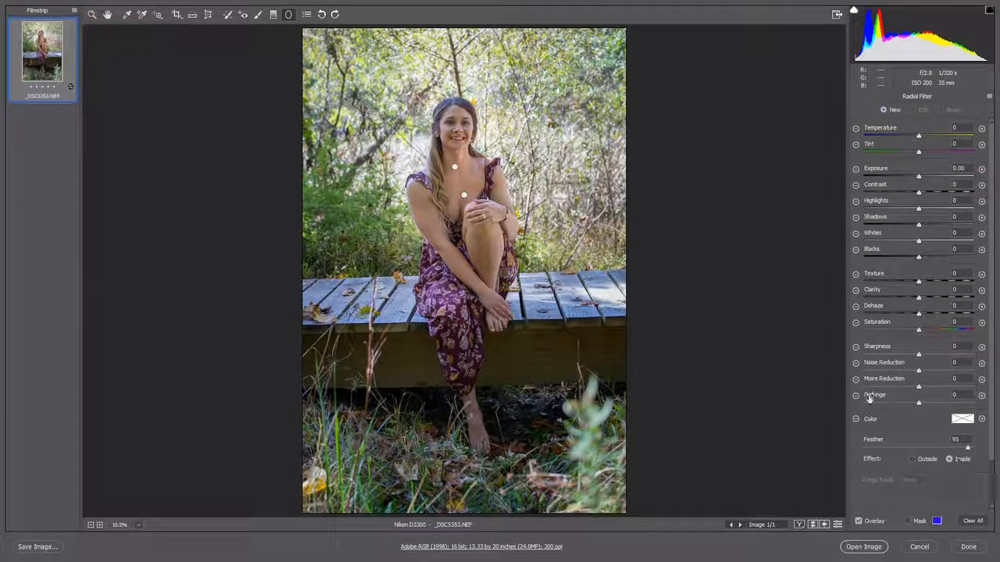
# - Create a small ellipse around the woman's face, and brighten its inside with Exposure +0.20, Shadows +7 and Clarity +4
pyautogui.moveTo(458, 130); pyautogui.dragTo(487, 161)
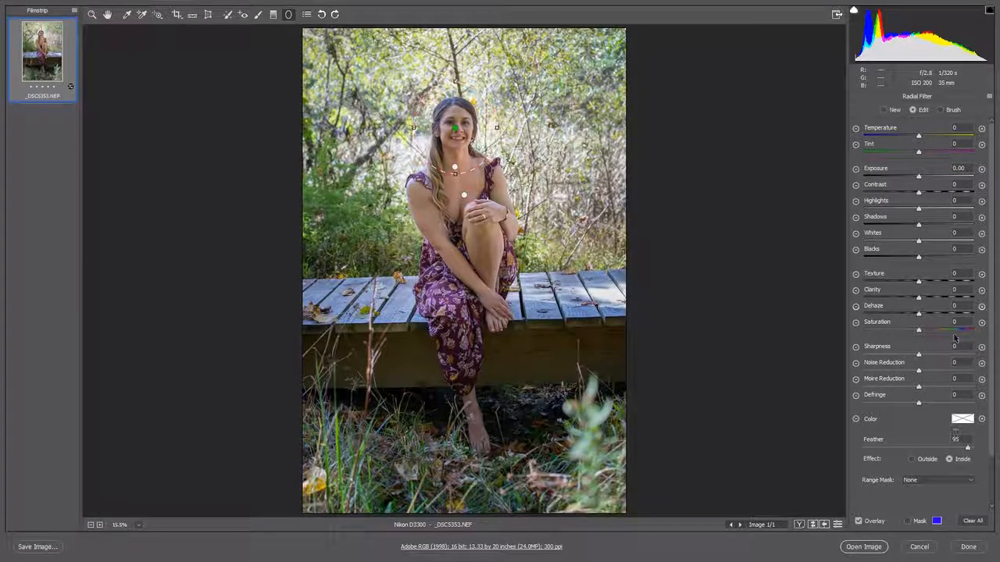
pyautogui.moveTo(918, 179); pyautogui.dragTo(920, 179)
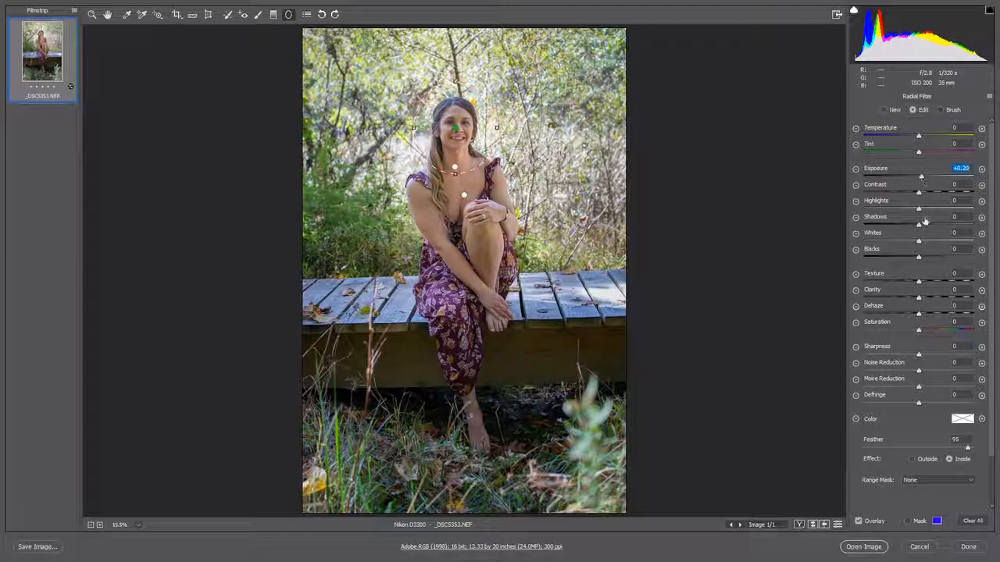
pyautogui.moveTo(919, 225); pyautogui.dragTo(924, 227)
pyautogui.moveTo(919, 297); pyautogui.dragTo(920, 299)
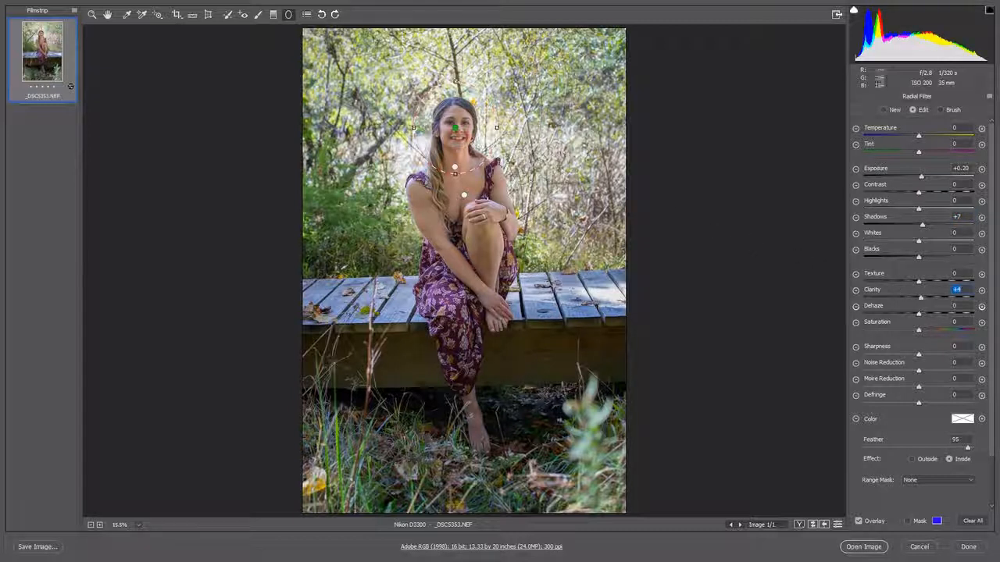
# - Show the before and after versions side by side, and open the corrected photo in Photoshop
pyautogui.click(92, 15)
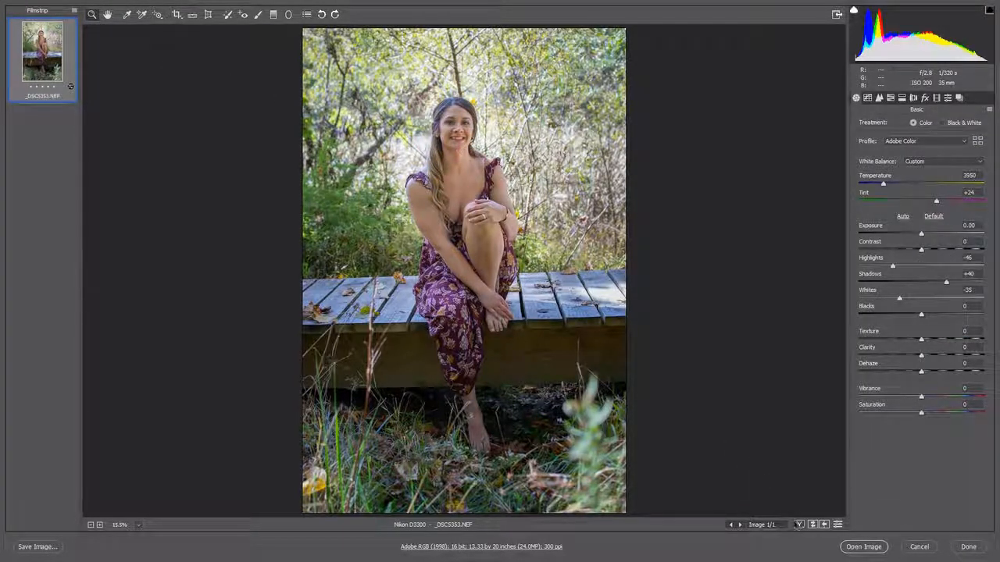
pyautogui.click(798, 524)
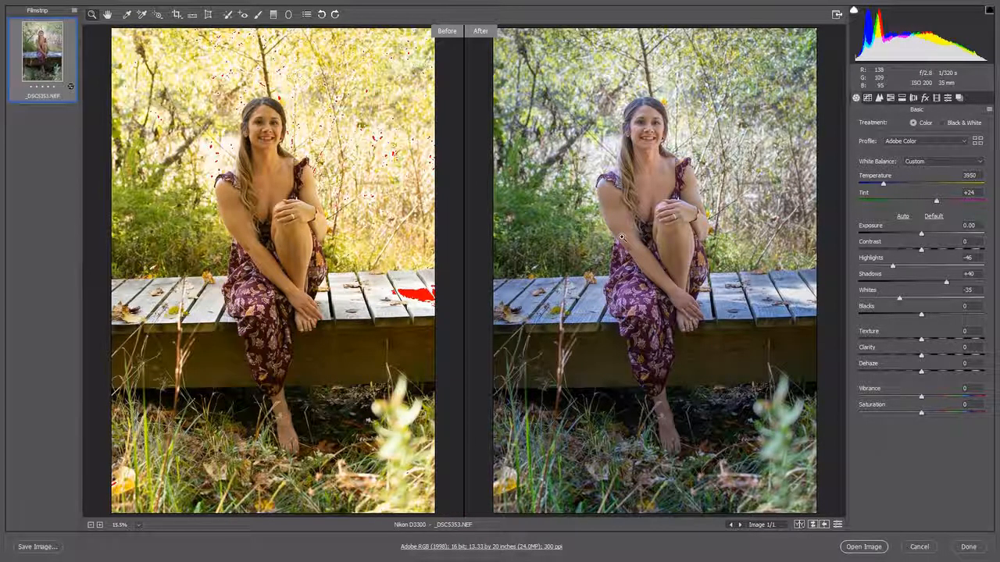
pyautogui.click(866, 548)
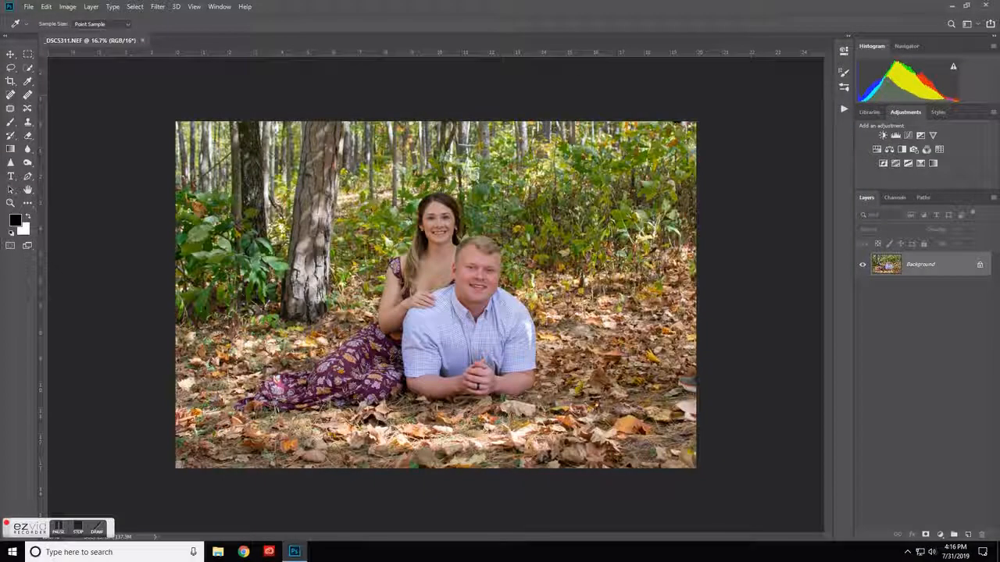